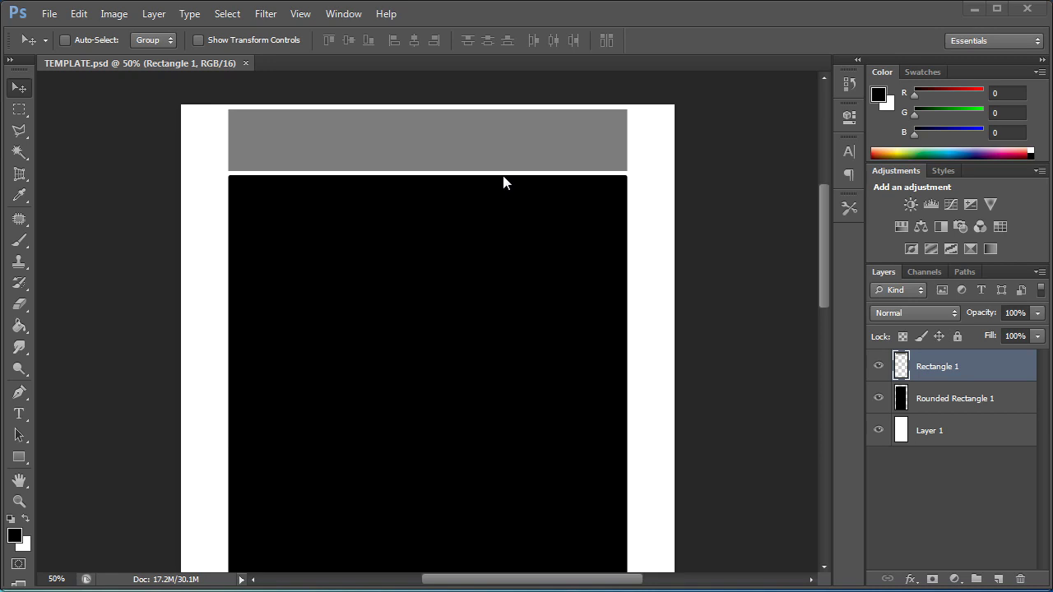
Create a new transparent document named TEMLATE, 970 px wide and 2500 px tall.
{"action": "left_click", "coordinate": [49, 14]}
{"action": "left_click", "coordinate": [54, 28]}
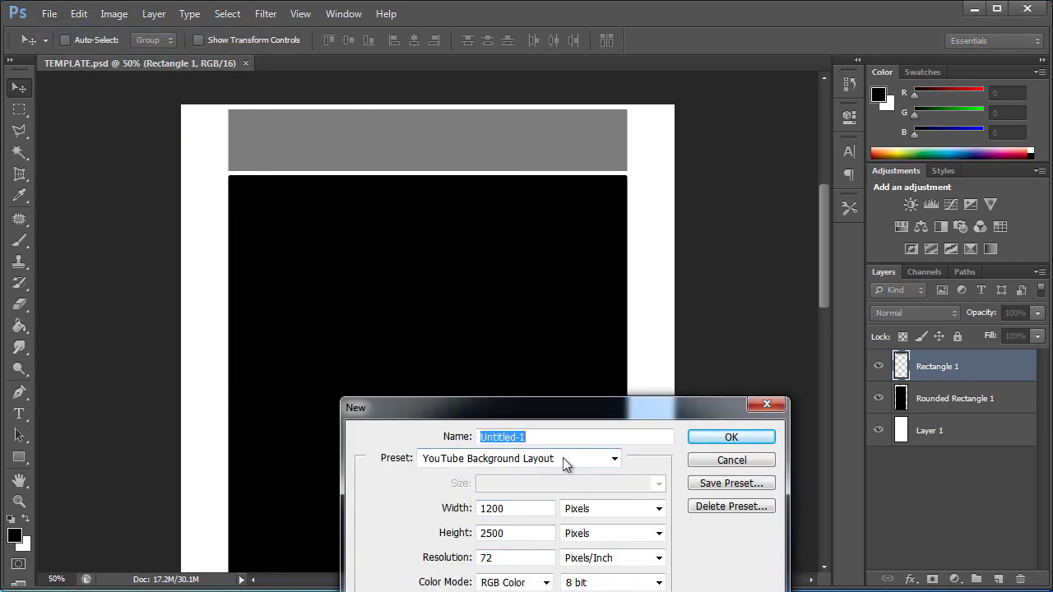
{"action": "type", "text": "TEMLATE"}
{"action": "left_click", "coordinate": [521, 511]}
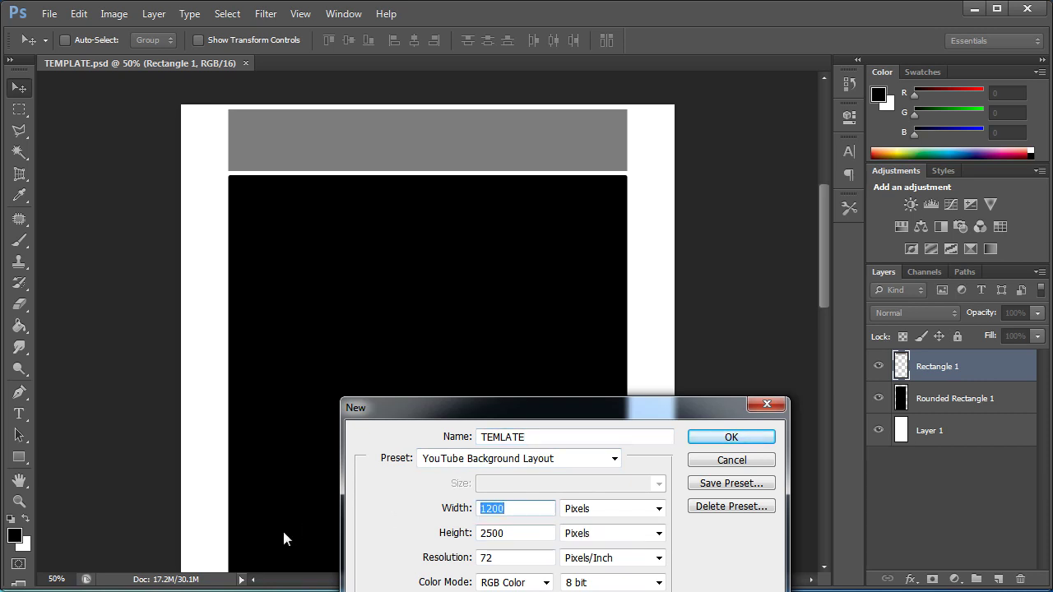
{"action": "key", "text": "BackSpace"}
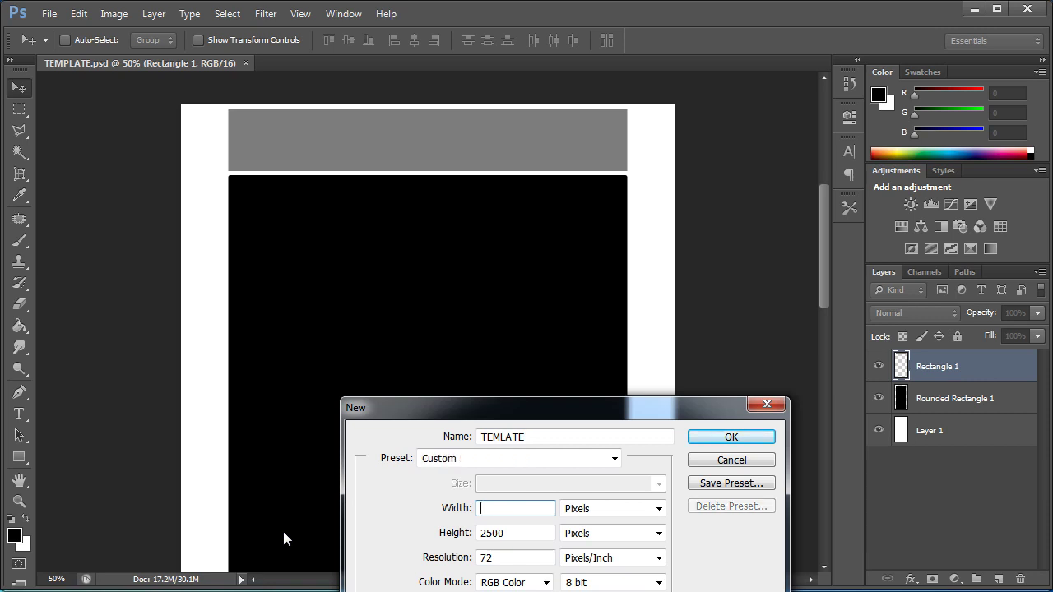
{"action": "type", "text": "970"}
{"action": "key", "text": "Return"}
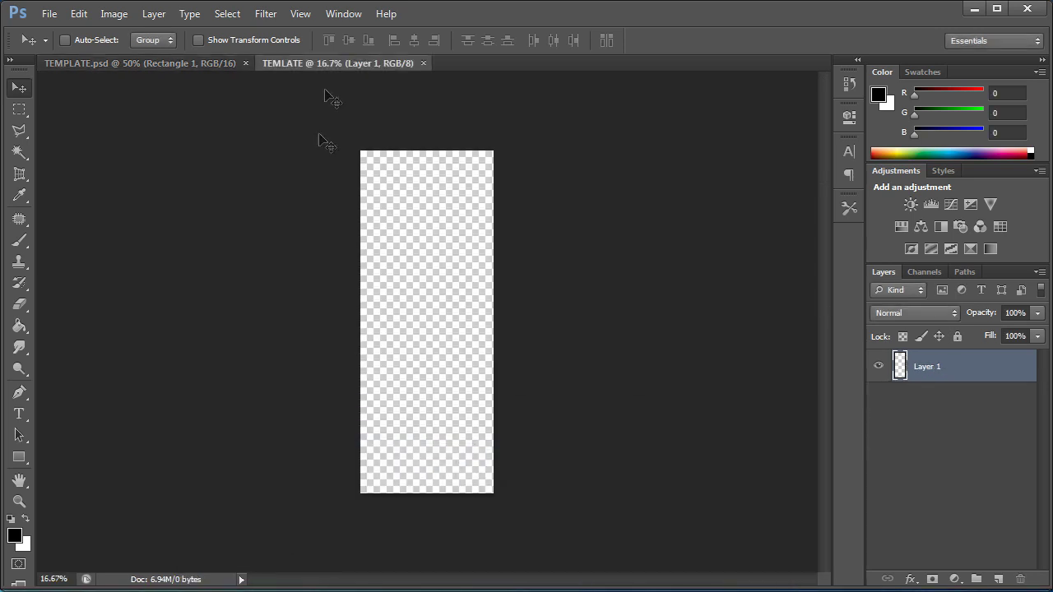
Set the document zoom to 100%.
{"action": "left_click", "coordinate": [71, 579]}
{"action": "type", "text": "10"}
{"action": "key", "text": "Return"}
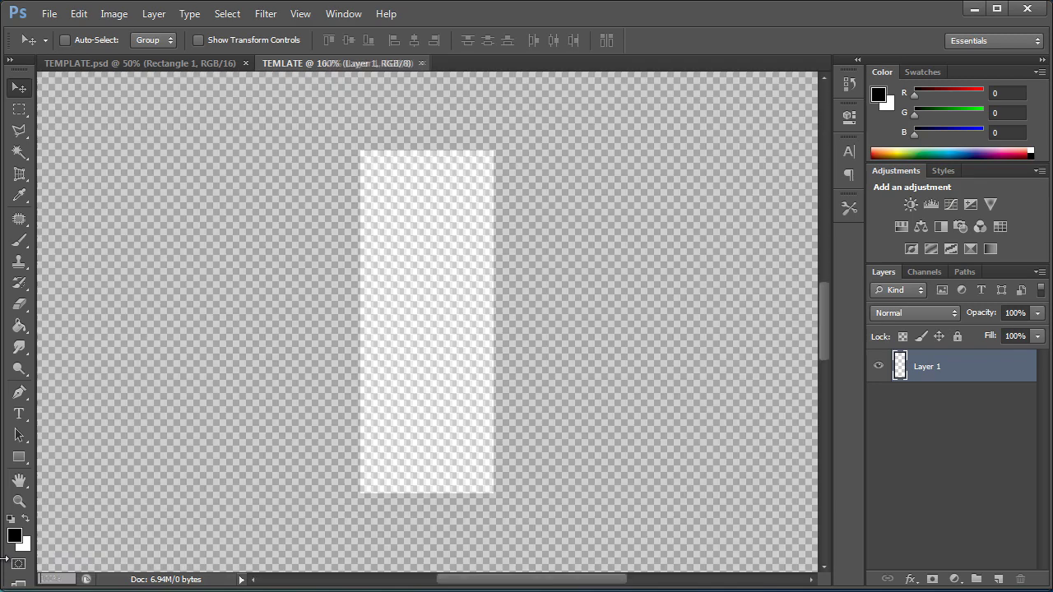
{"action": "scroll", "coordinate": [169, 502], "scroll_direction": "up", "scroll_amount": 3}
{"action": "scroll", "coordinate": [169, 502], "scroll_direction": "up", "scroll_amount": 5}
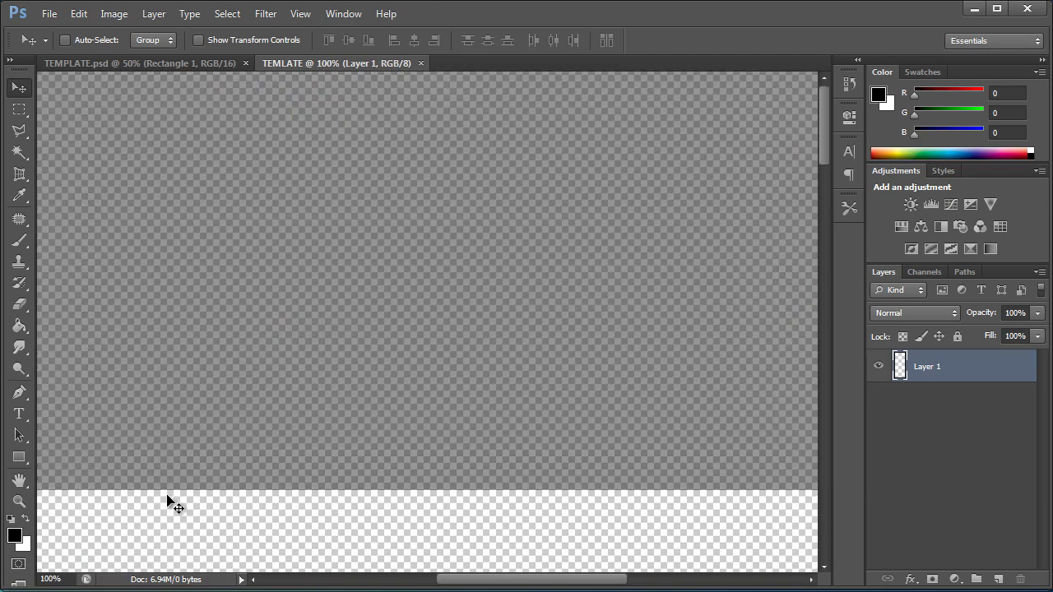
Turn on rulers from the View menu.
{"action": "left_click", "coordinate": [301, 20]}
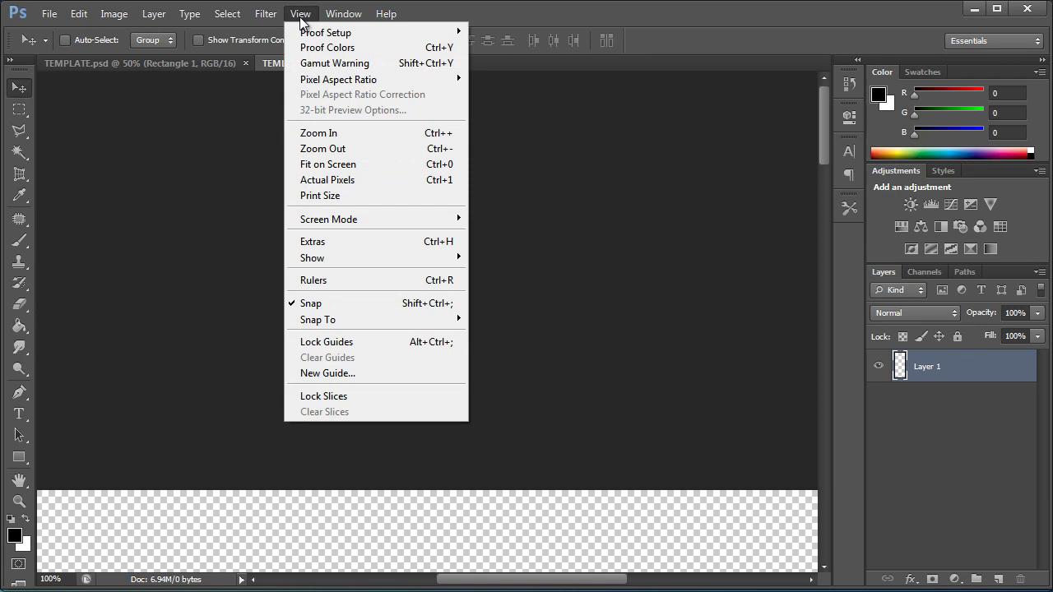
{"action": "left_click", "coordinate": [383, 280]}
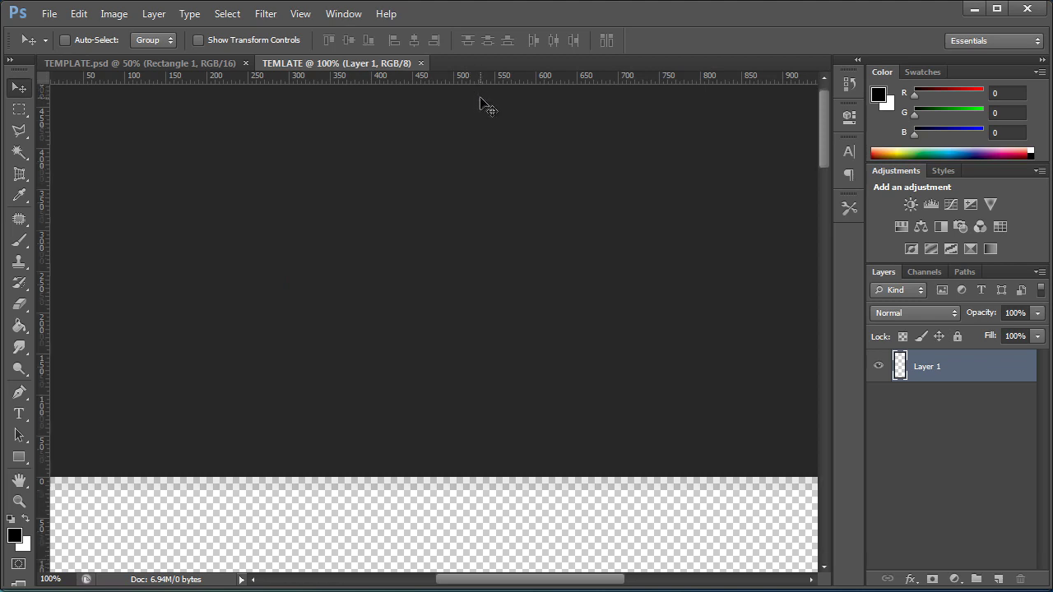
{"action": "scroll", "coordinate": [482, 101], "scroll_direction": "down", "scroll_amount": 3}
{"action": "scroll", "coordinate": [485, 119], "scroll_direction": "down", "scroll_amount": 2}
{"action": "scroll", "coordinate": [486, 119], "scroll_direction": "down", "scroll_amount": 2}
{"action": "scroll", "coordinate": [486, 120], "scroll_direction": "down", "scroll_amount": 2}
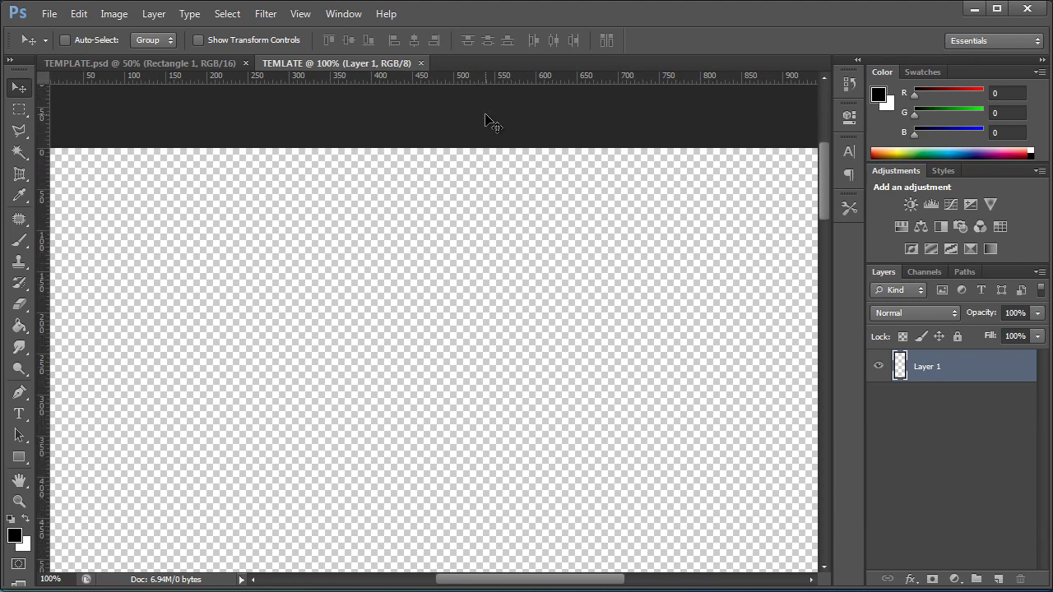
Add horizontal guides at 10 px and 170 px from the top ruler.
{"action": "left_click_drag", "start_coordinate": [465, 80], "coordinate": [469, 157]}
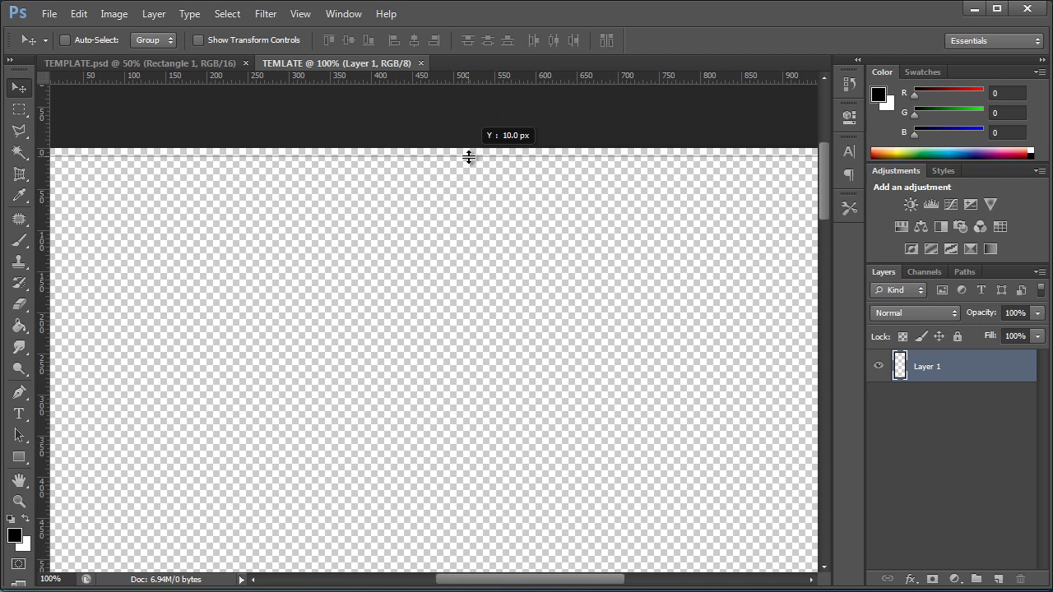
{"action": "left_click_drag", "start_coordinate": [469, 156], "coordinate": [469, 156]}
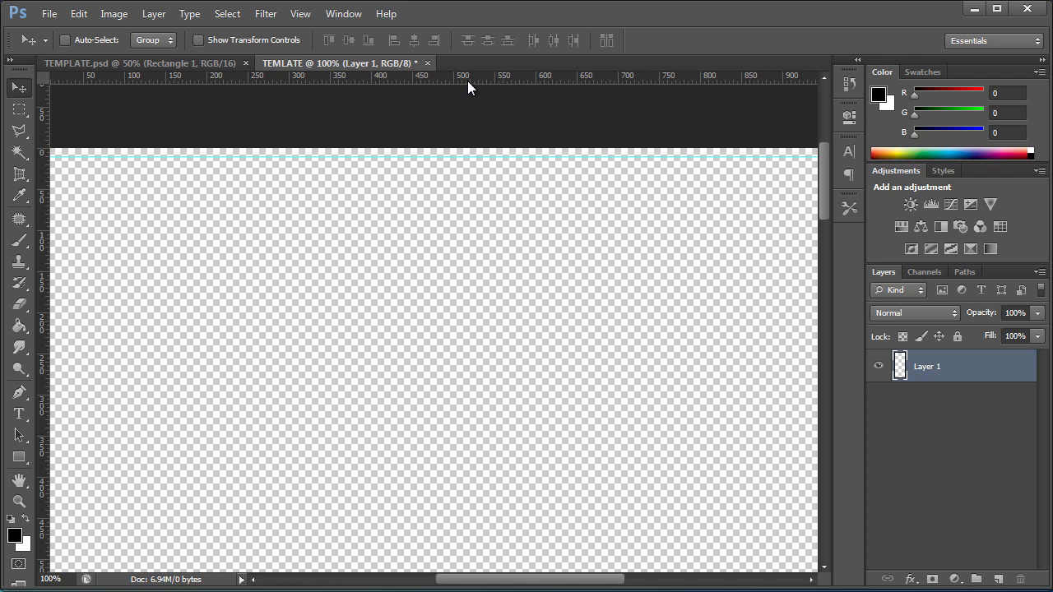
{"action": "left_click_drag", "start_coordinate": [467, 80], "coordinate": [462, 281]}
{"action": "left_click_drag", "start_coordinate": [473, 80], "coordinate": [506, 289]}
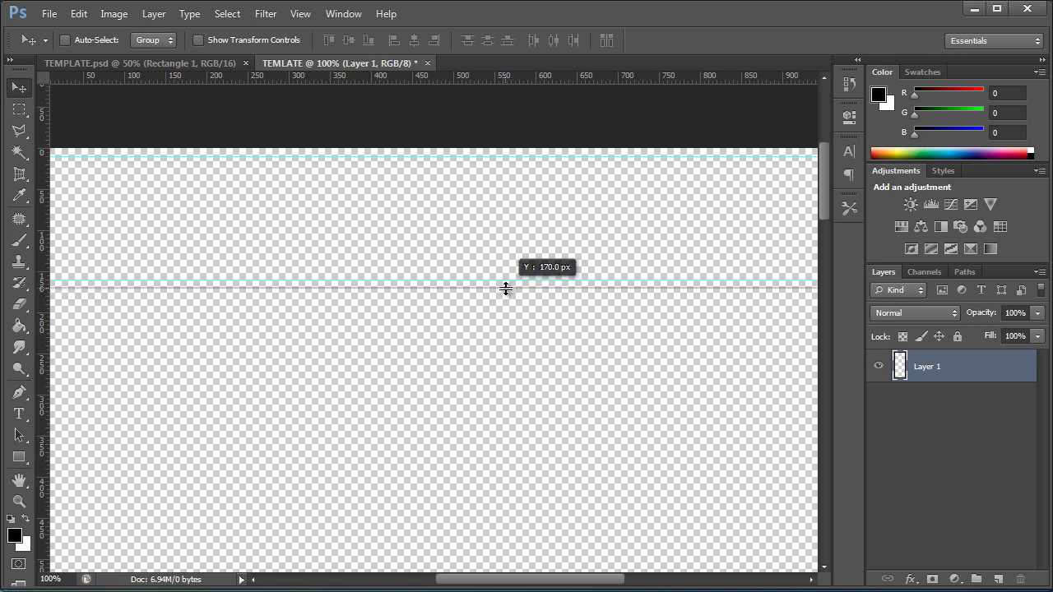
{"action": "left_click_drag", "start_coordinate": [506, 289], "coordinate": [506, 288]}
Add vertical guides along the canvas's left and right edges.
{"action": "mouse_move", "coordinate": [40, 142]}
{"action": "left_mouse_down"}
{"action": "mouse_move", "coordinate": [66, 123]}
{"action": "mouse_move", "coordinate": [51, 123]}
{"action": "left_mouse_up"}
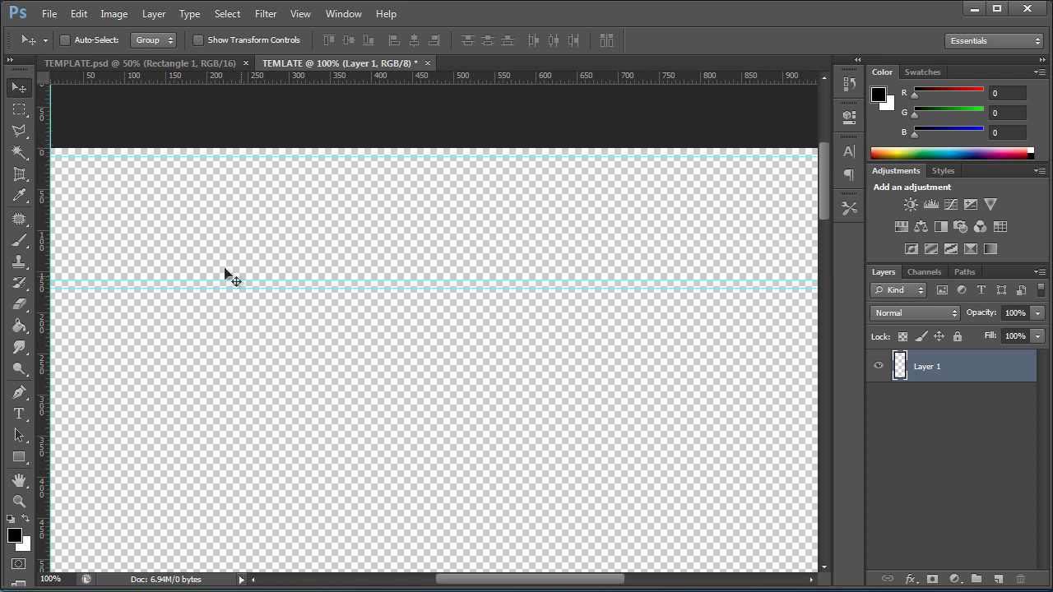
{"action": "left_click_drag", "start_coordinate": [503, 579], "coordinate": [474, 582]}
{"action": "left_click_drag", "start_coordinate": [40, 376], "coordinate": [190, 364]}
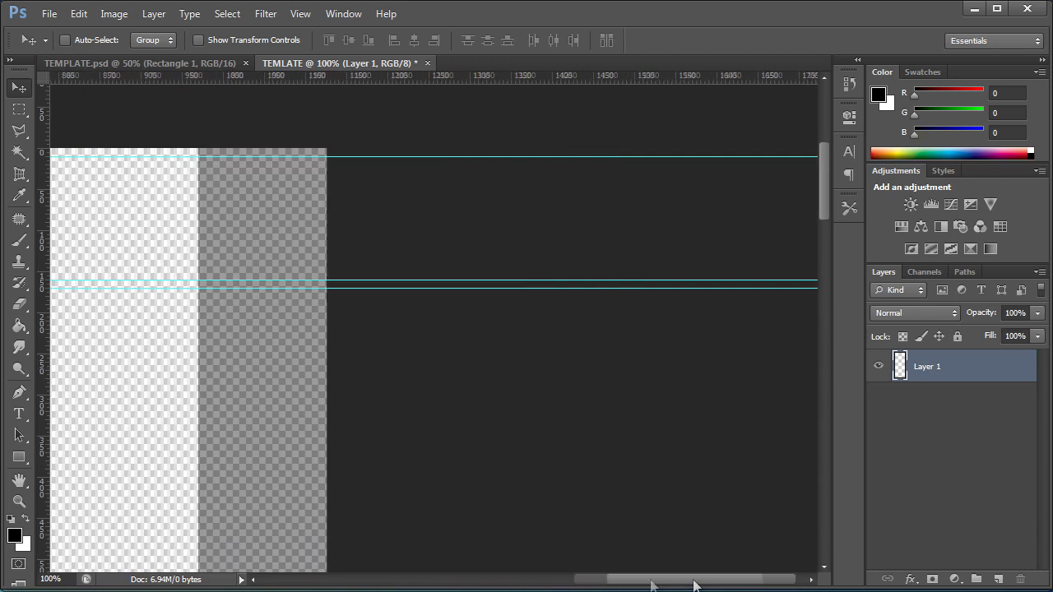
{"action": "left_click_drag", "start_coordinate": [486, 578], "coordinate": [689, 580]}
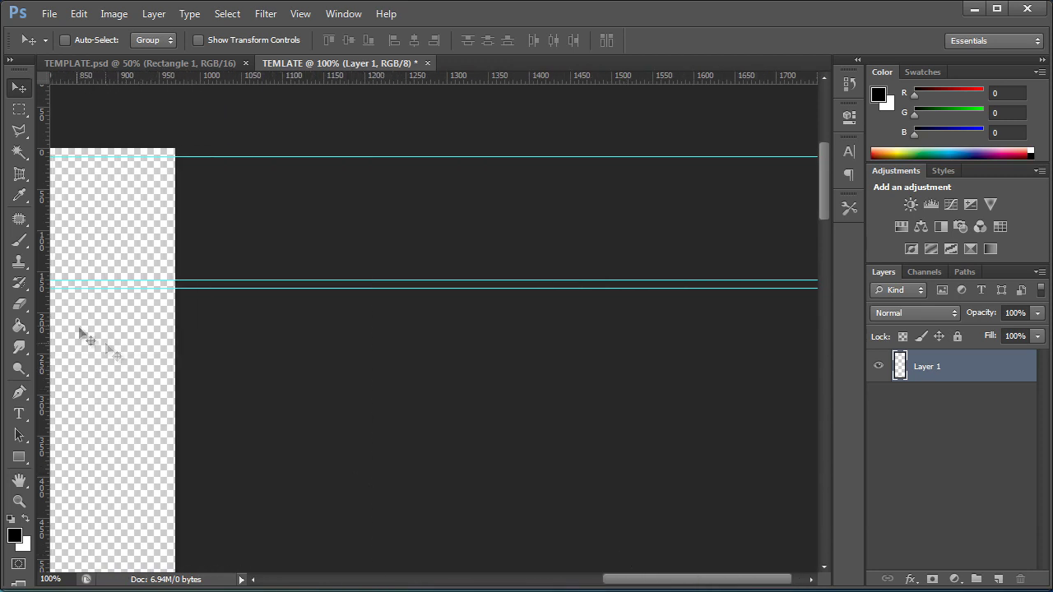
{"action": "left_click_drag", "start_coordinate": [43, 318], "coordinate": [174, 323]}
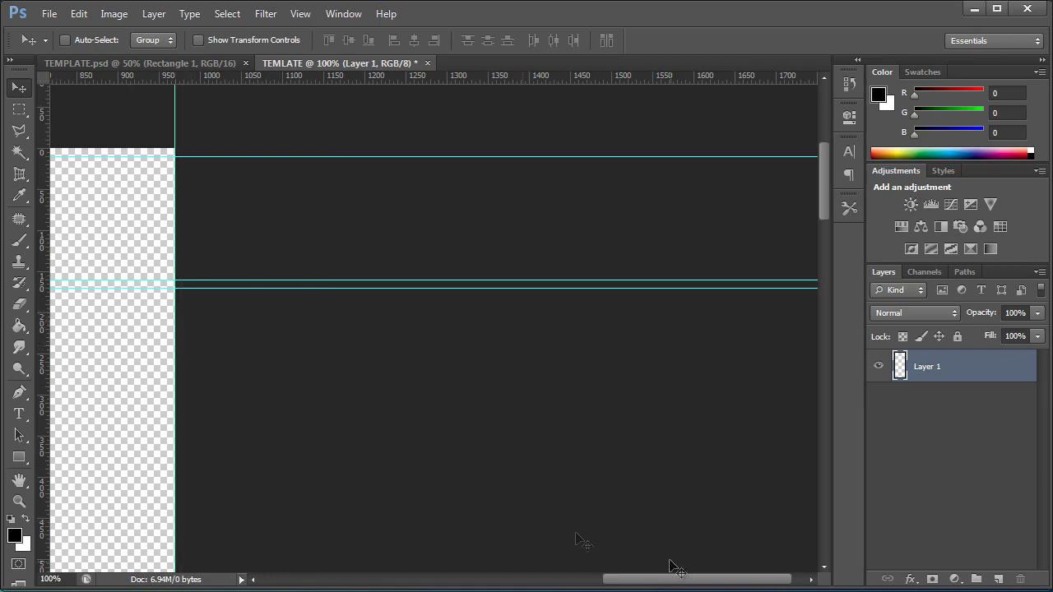
{"action": "left_click_drag", "start_coordinate": [701, 580], "coordinate": [531, 580]}
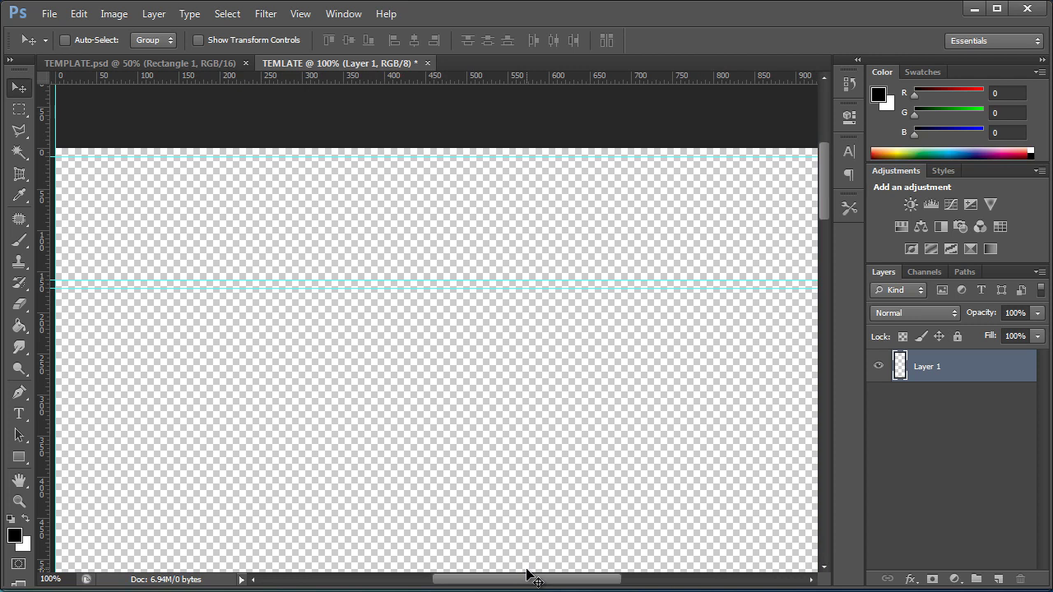
Set the Canvas Size width to 1200 pixels, keeping the 2500 px height.
{"action": "left_click", "coordinate": [105, 14]}
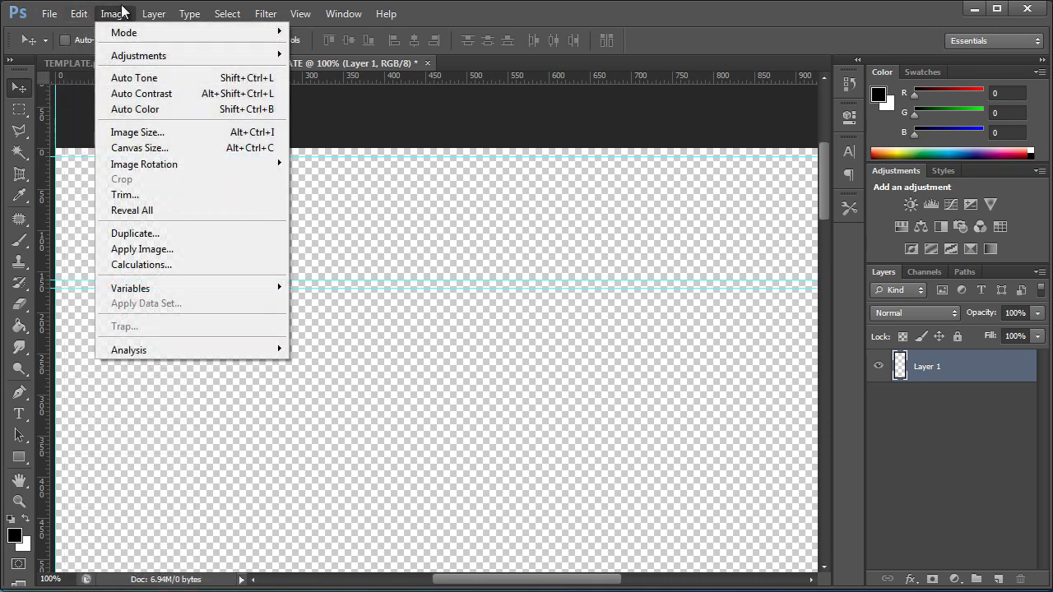
{"action": "left_click", "coordinate": [172, 150]}
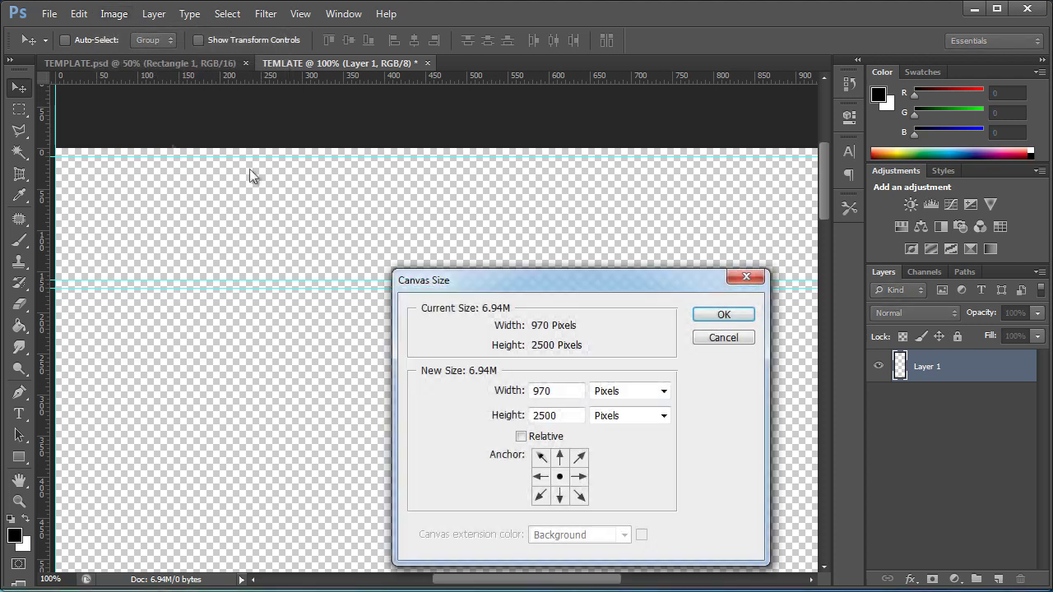
{"action": "type", "text": "1200"}
{"action": "key", "text": "Return"}
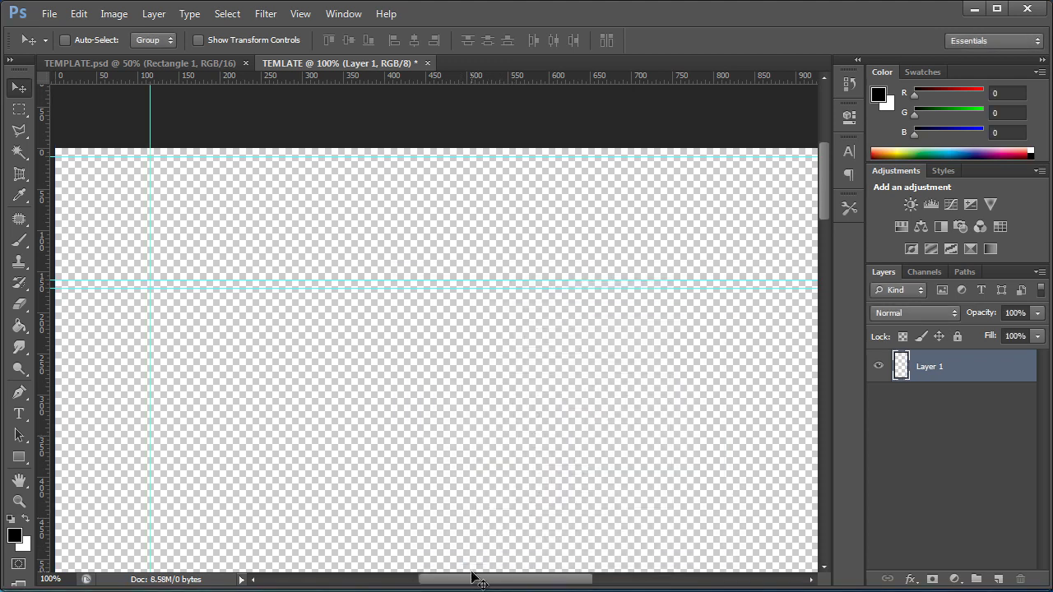
{"action": "left_click", "coordinate": [20, 458]}
{"action": "left_click_drag", "start_coordinate": [24, 465], "coordinate": [82, 486]}
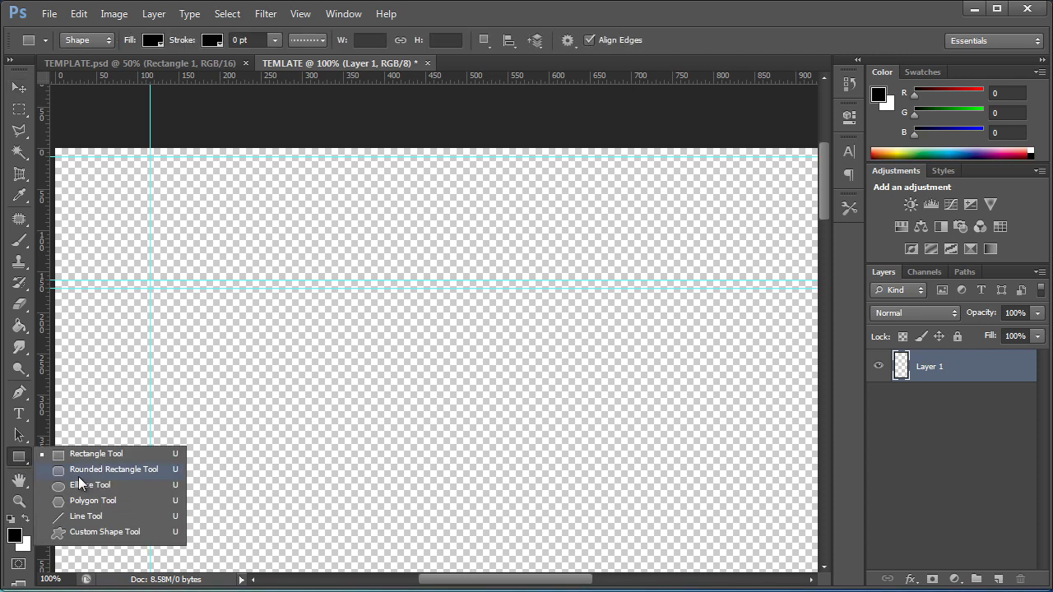
{"action": "left_click", "coordinate": [26, 518]}
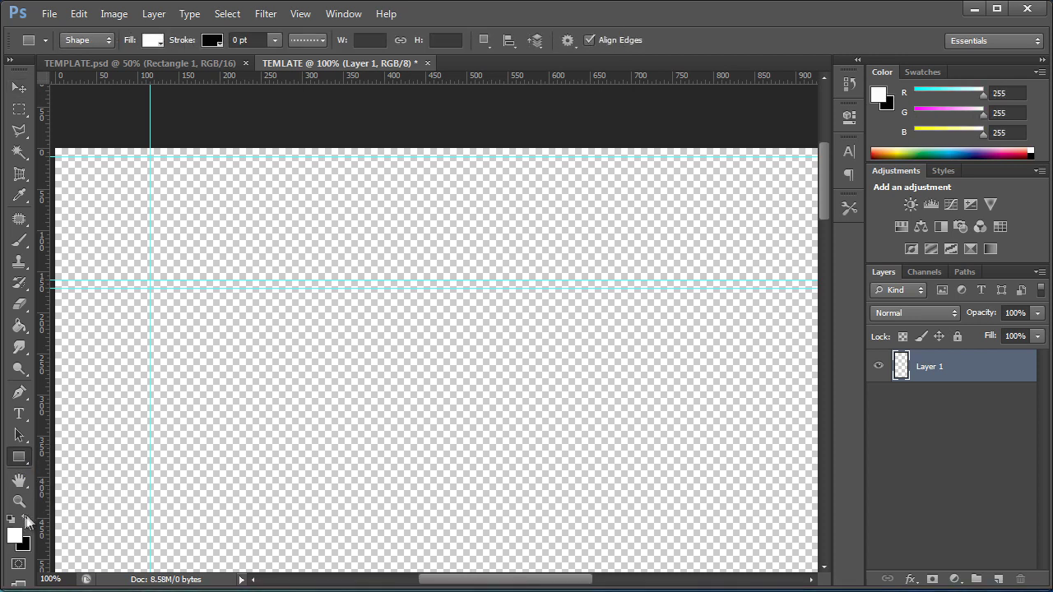
{"action": "left_click", "coordinate": [28, 330]}
{"action": "left_click", "coordinate": [311, 370]}
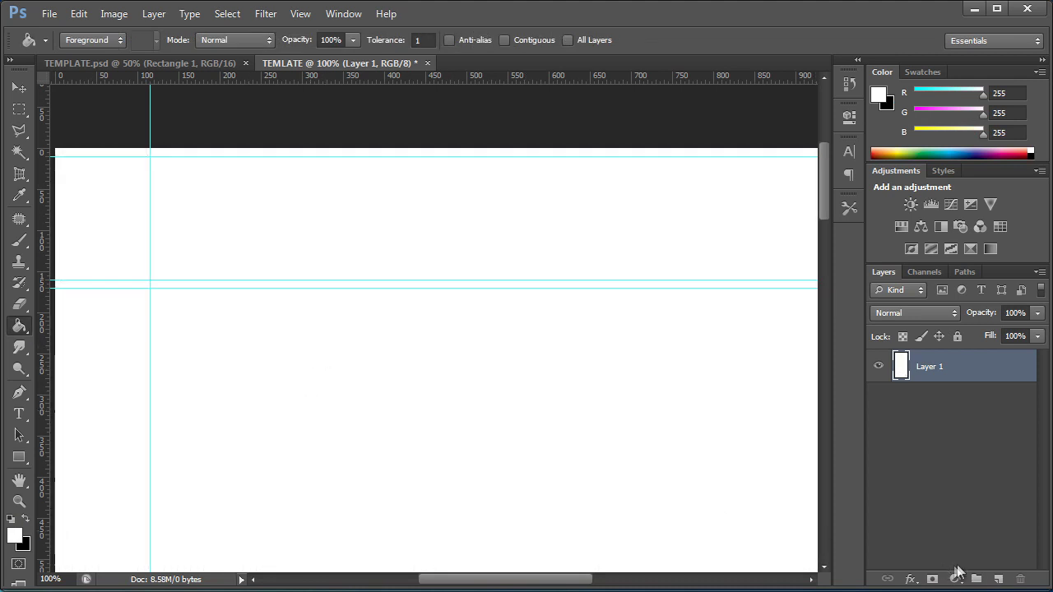
{"action": "left_click", "coordinate": [998, 579]}
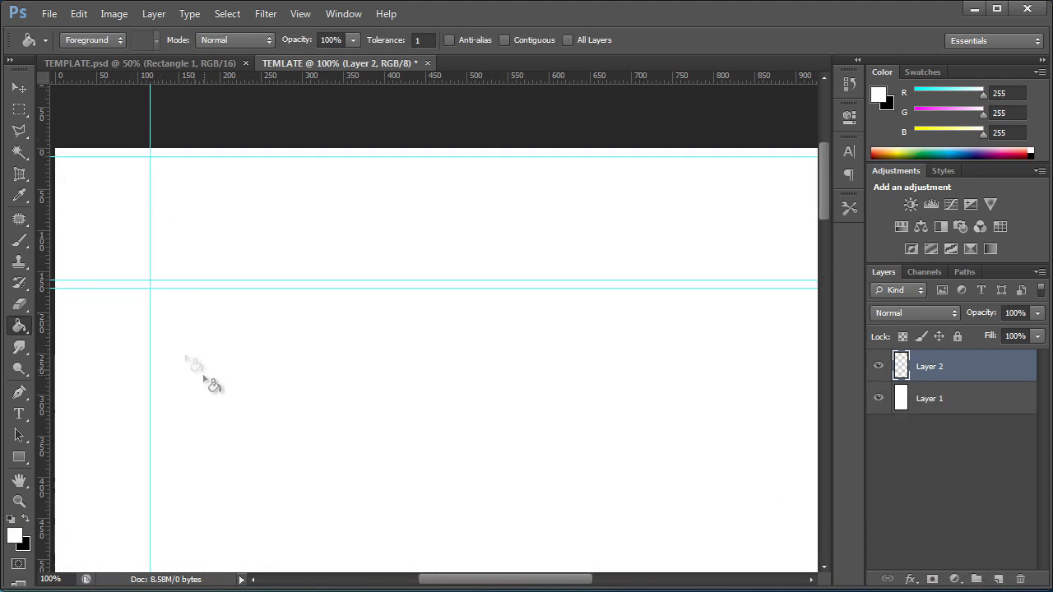
{"action": "left_click", "coordinate": [27, 463]}
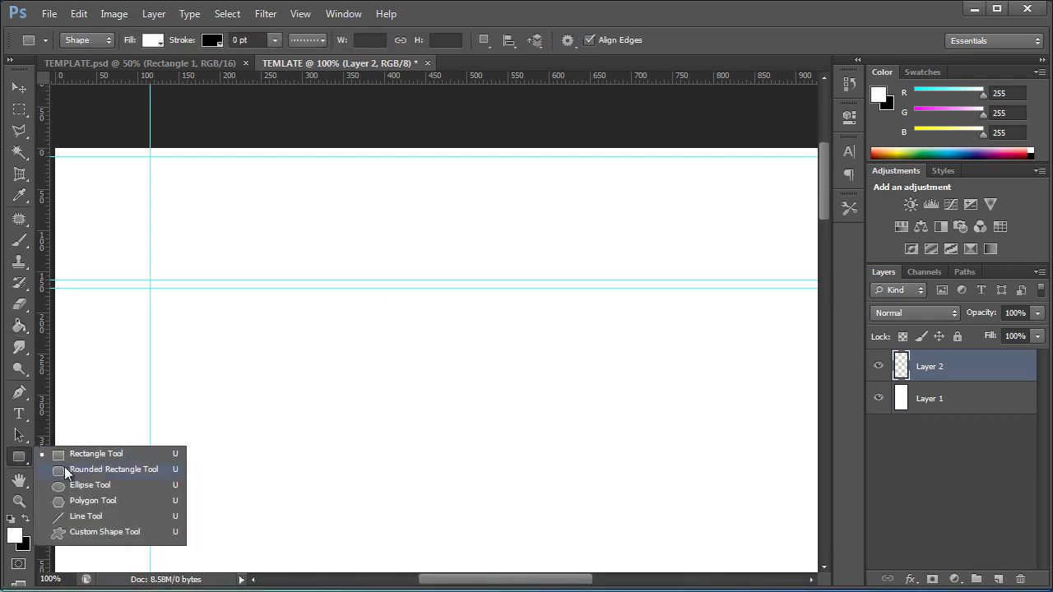
Draw a 970 px wide rounded rectangle with 5 px radius from the guide intersection.
{"action": "left_click", "coordinate": [66, 469]}
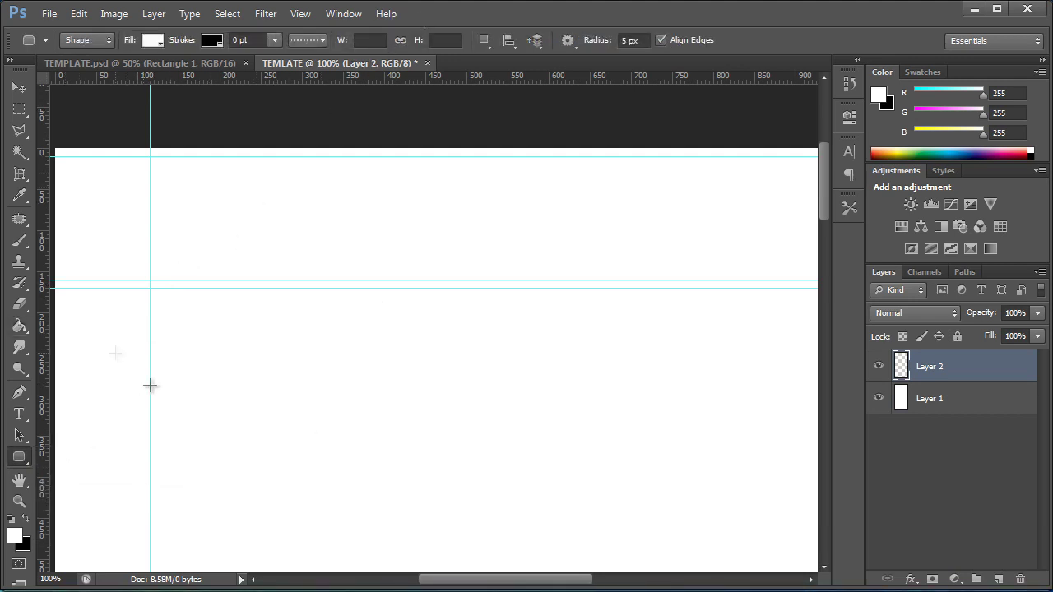
{"action": "mouse_move", "coordinate": [495, 580]}
{"action": "left_mouse_down"}
{"action": "mouse_move", "coordinate": [477, 580]}
{"action": "mouse_move", "coordinate": [486, 584]}
{"action": "left_mouse_up"}
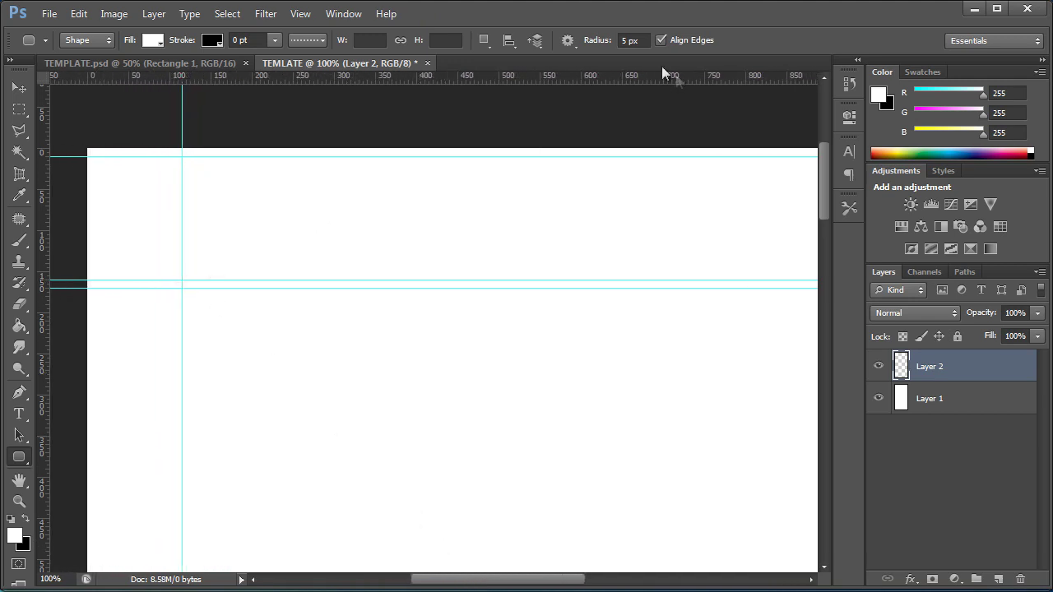
{"action": "left_click", "coordinate": [21, 461]}
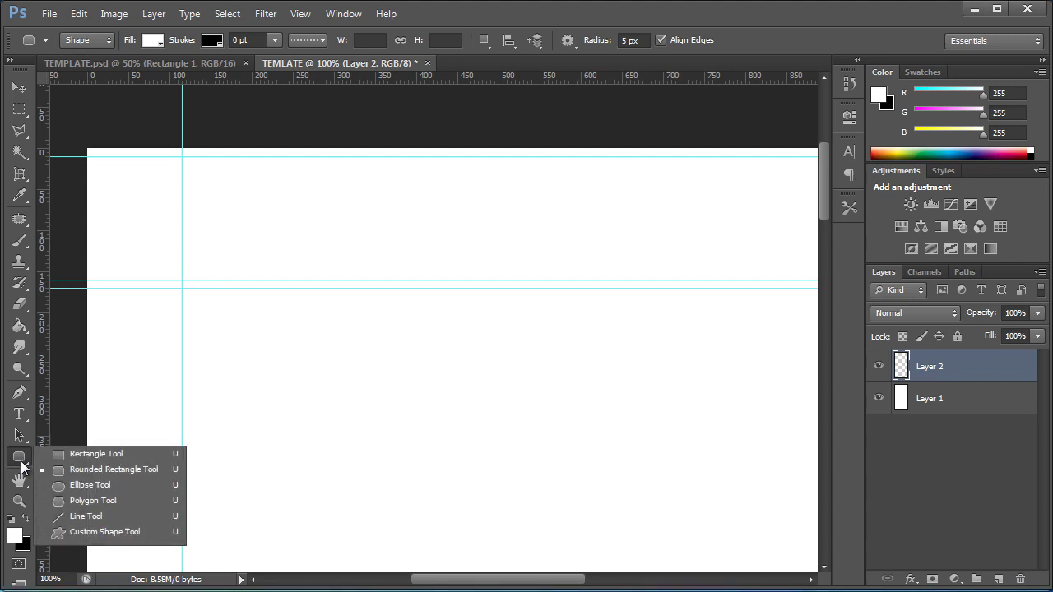
{"action": "left_click", "coordinate": [84, 474]}
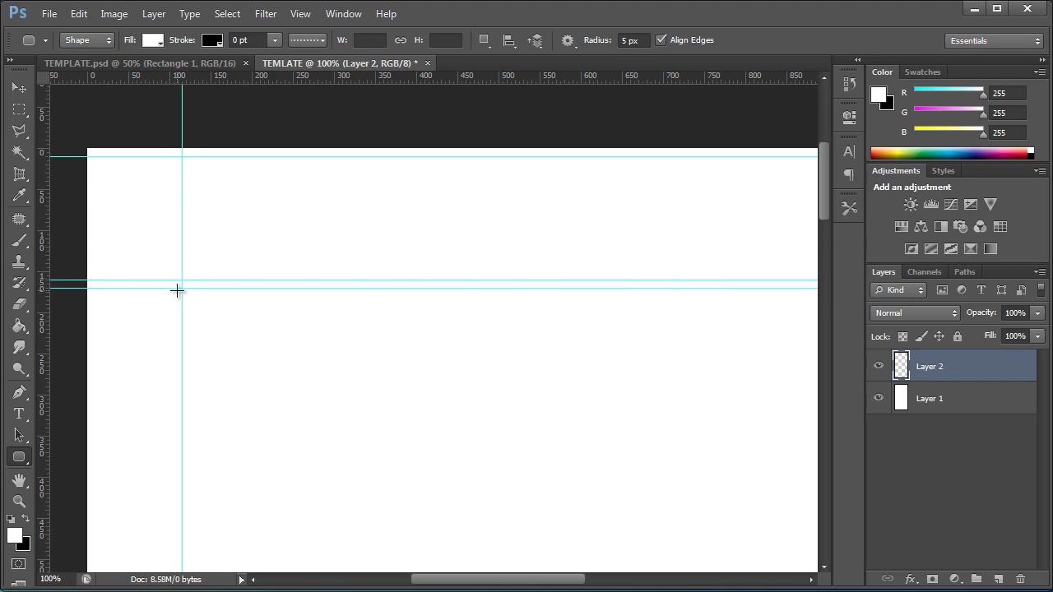
{"action": "left_click_drag", "start_coordinate": [182, 287], "coordinate": [194, 316]}
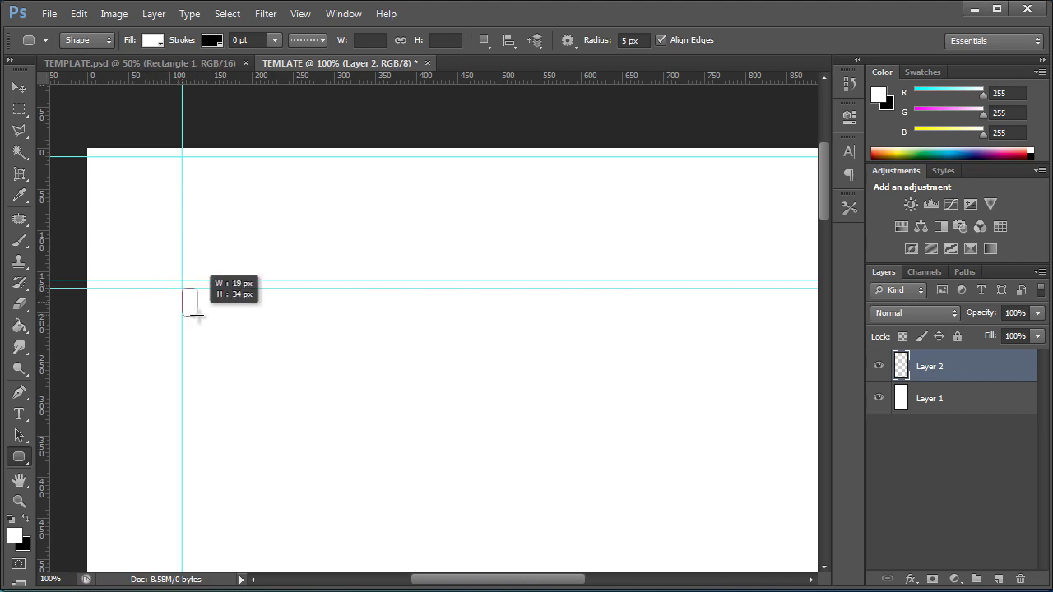
{"action": "mouse_move", "coordinate": [194, 316]}
{"action": "left_mouse_down"}
{"action": "mouse_move", "coordinate": [502, 425]}
{"action": "mouse_move", "coordinate": [719, 475]}
{"action": "mouse_move", "coordinate": [752, 525]}
{"action": "mouse_move", "coordinate": [748, 518]}
{"action": "mouse_move", "coordinate": [762, 576]}
{"action": "mouse_move", "coordinate": [488, 586]}
{"action": "mouse_move", "coordinate": [431, 470]}
{"action": "mouse_move", "coordinate": [430, 437]}
{"action": "left_mouse_up"}
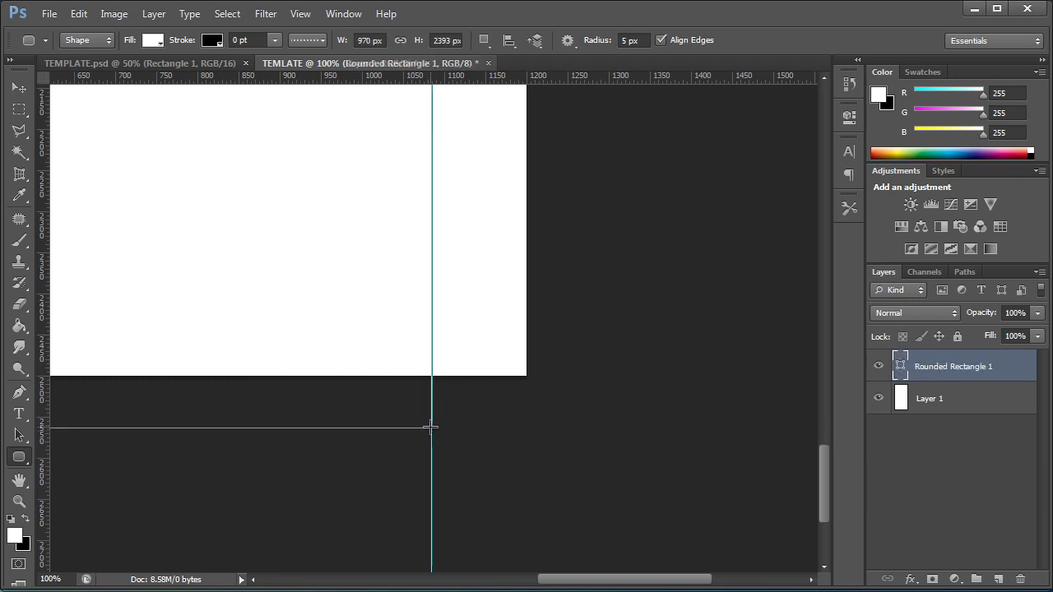
Fill Rounded Rectangle 1 with black and select the Rectangle Tool.
{"action": "double_click", "coordinate": [901, 368]}
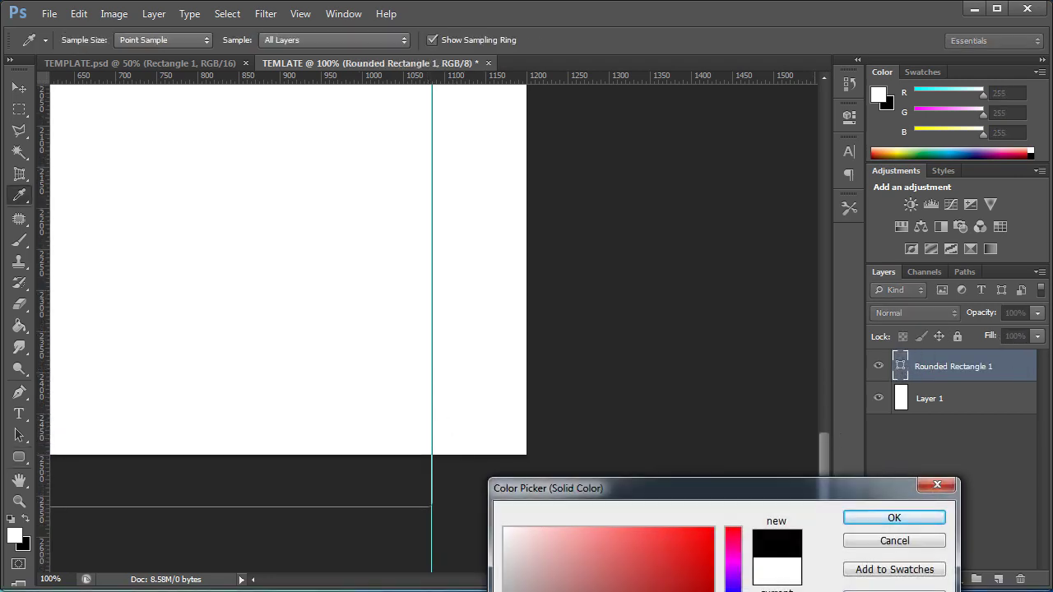
{"action": "left_click", "coordinate": [856, 520]}
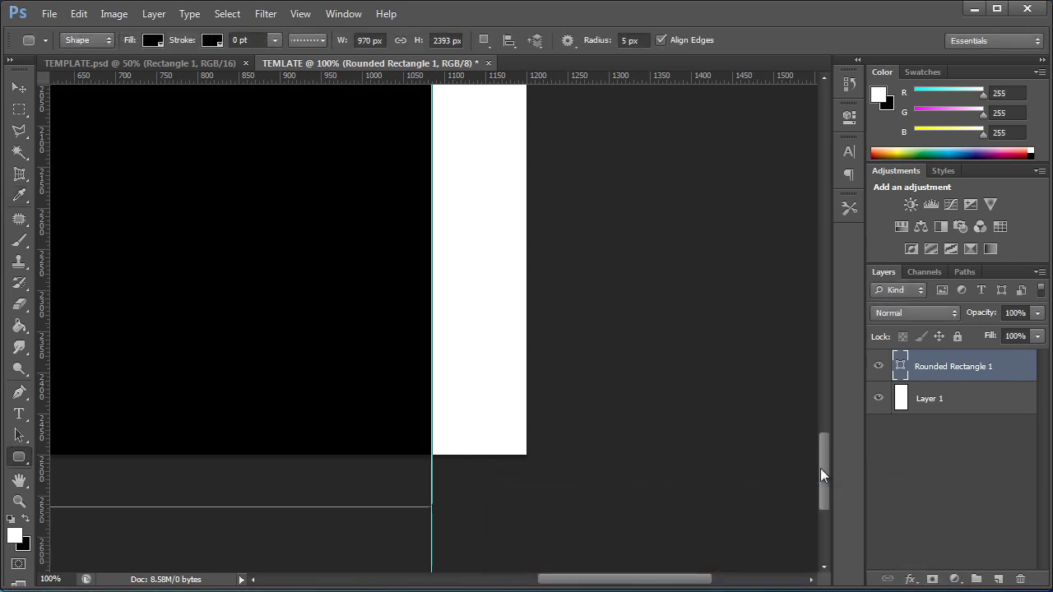
{"action": "left_click_drag", "start_coordinate": [820, 475], "coordinate": [755, 169]}
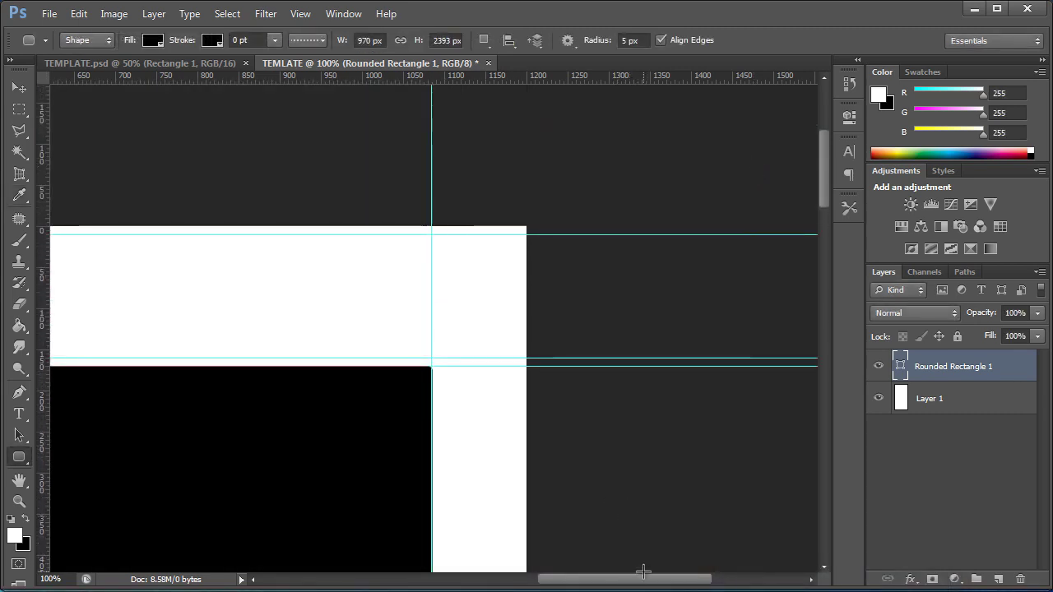
{"action": "left_click_drag", "start_coordinate": [644, 578], "coordinate": [554, 577]}
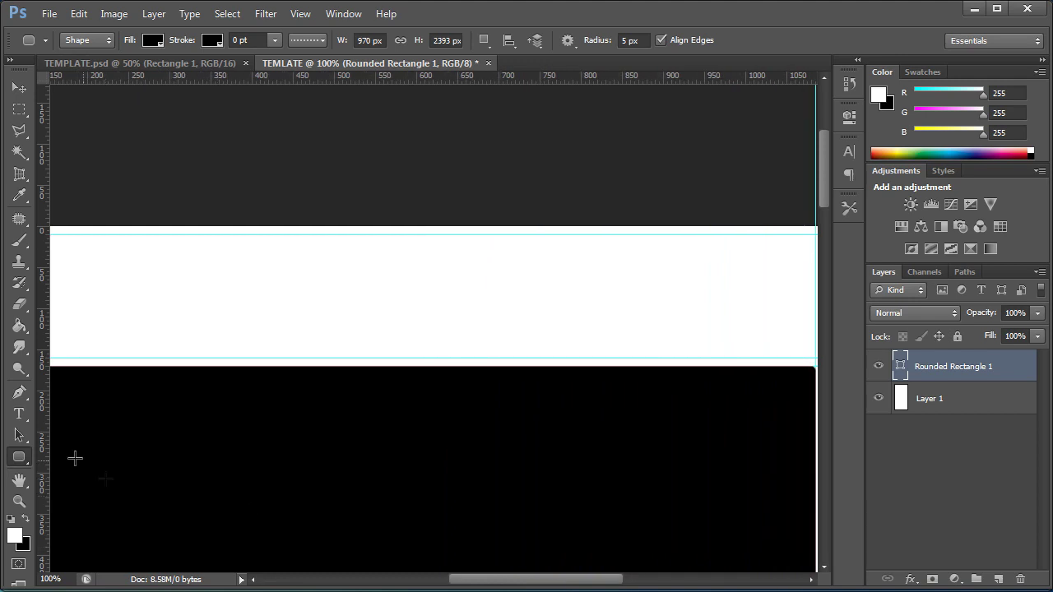
{"action": "right_click", "coordinate": [26, 459]}
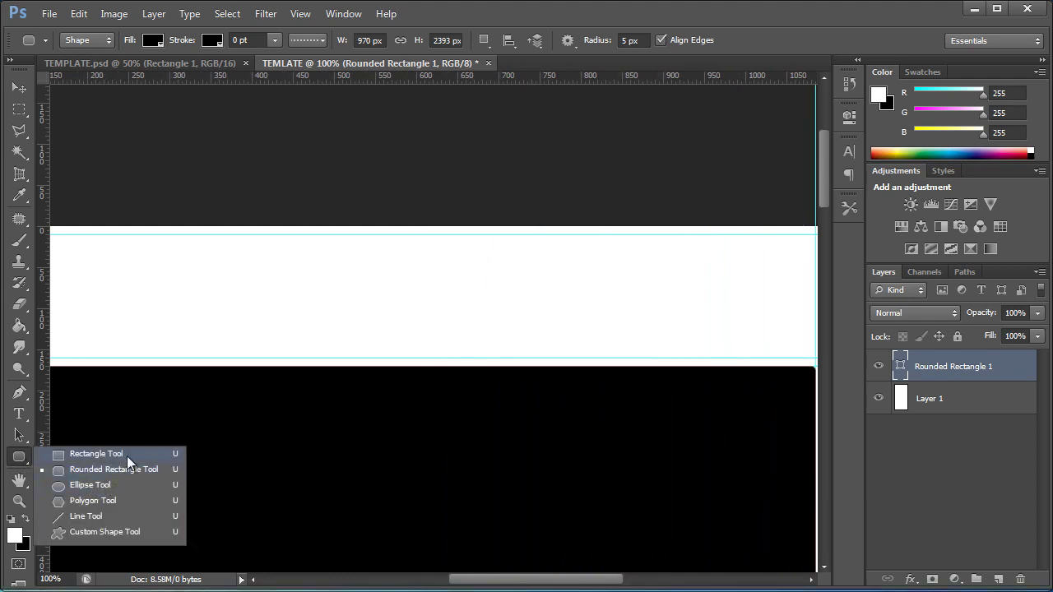
{"action": "left_click", "coordinate": [97, 454]}
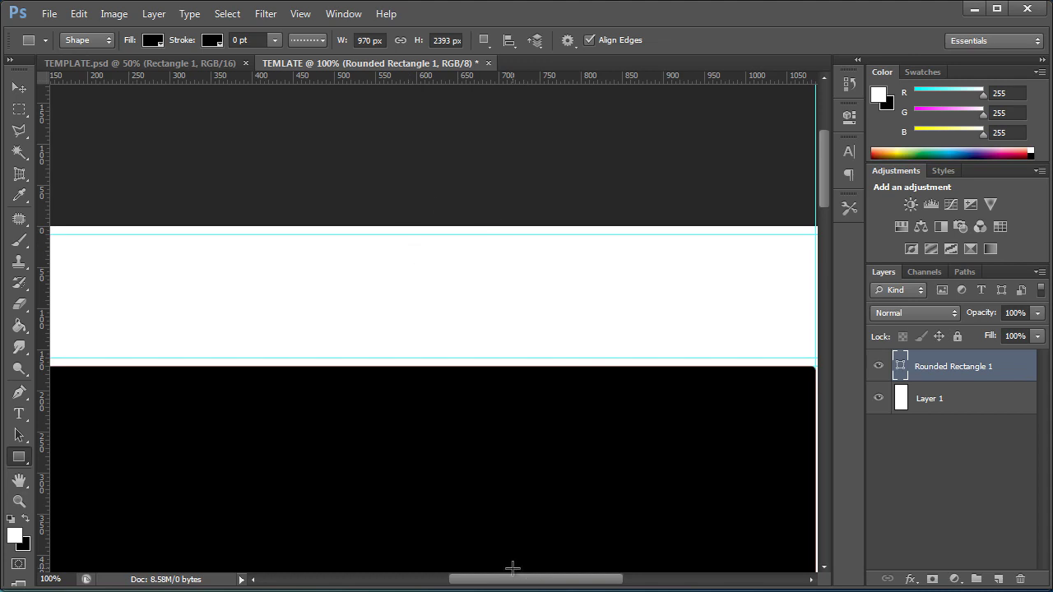
Set the foreground colour to gray RGB 118,118,118 and add a new layer.
{"action": "left_click_drag", "start_coordinate": [496, 582], "coordinate": [468, 583]}
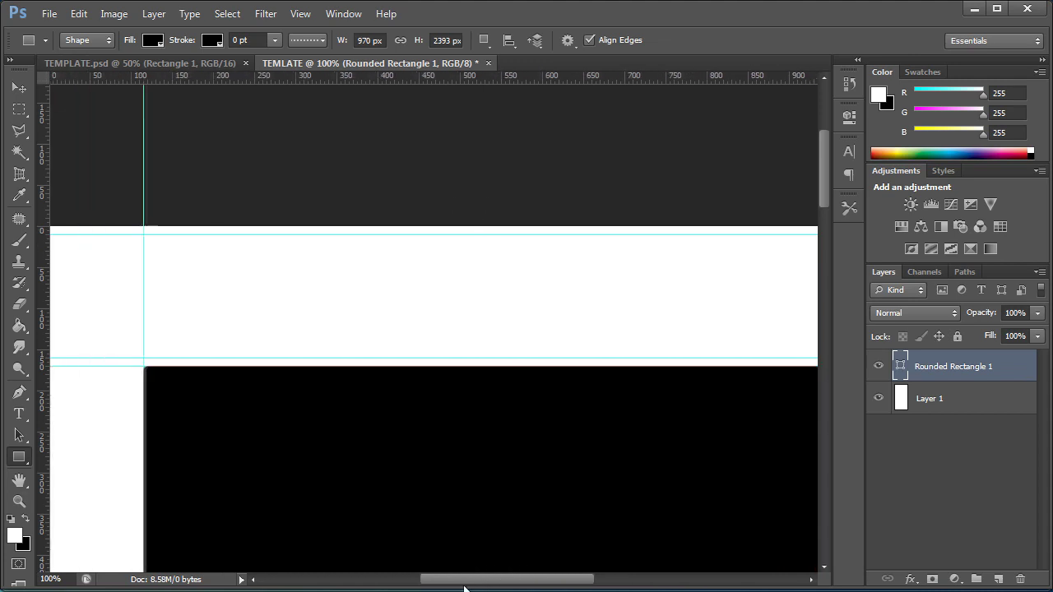
{"action": "left_click", "coordinate": [27, 520]}
{"action": "left_click", "coordinate": [13, 536]}
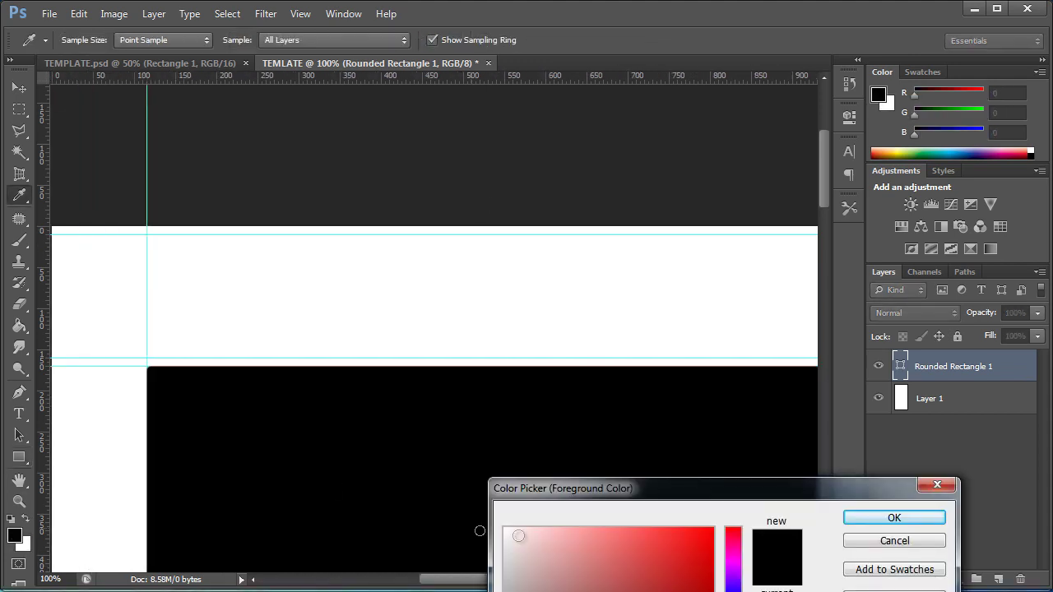
{"action": "left_click", "coordinate": [894, 518]}
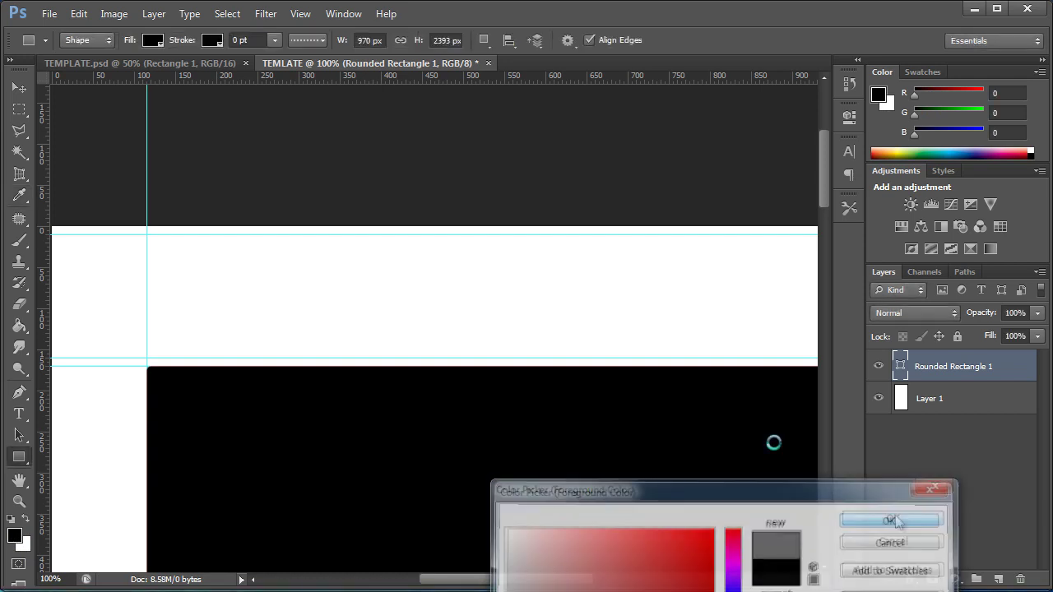
{"action": "left_click", "coordinate": [998, 580]}
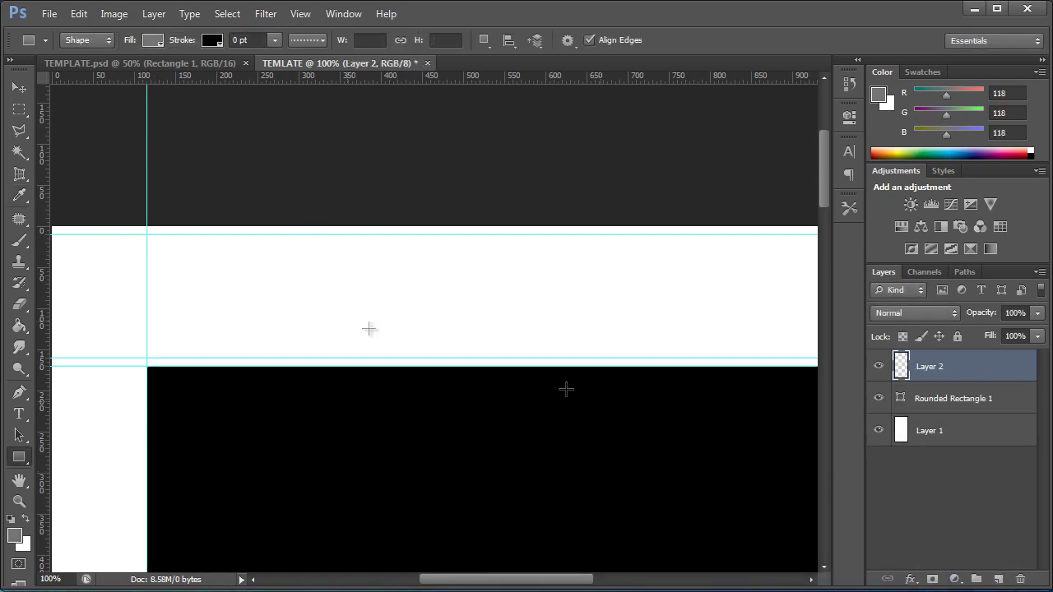
Draw a 970 × 150 px gray rectangle between the top guides.
{"action": "left_click_drag", "start_coordinate": [147, 234], "coordinate": [706, 358]}
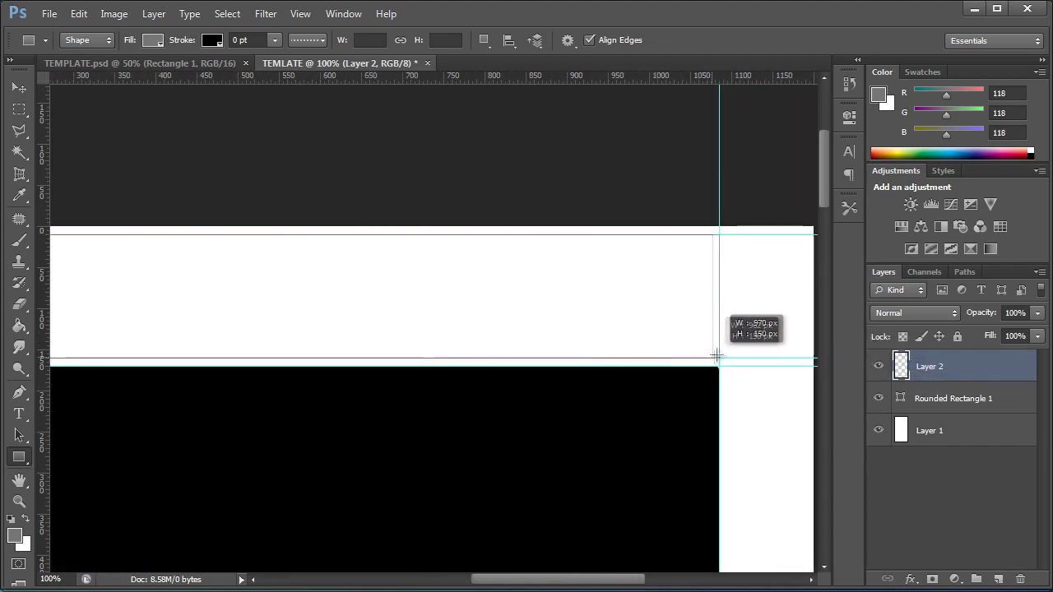
{"action": "left_click_drag", "start_coordinate": [707, 359], "coordinate": [719, 358]}
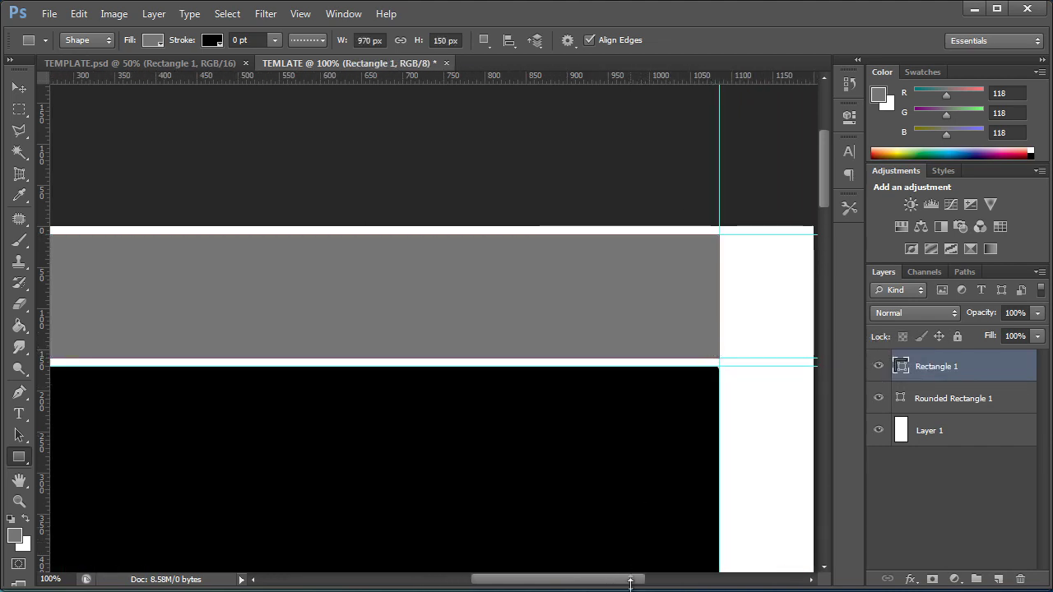
{"action": "left_click_drag", "start_coordinate": [623, 584], "coordinate": [539, 577]}
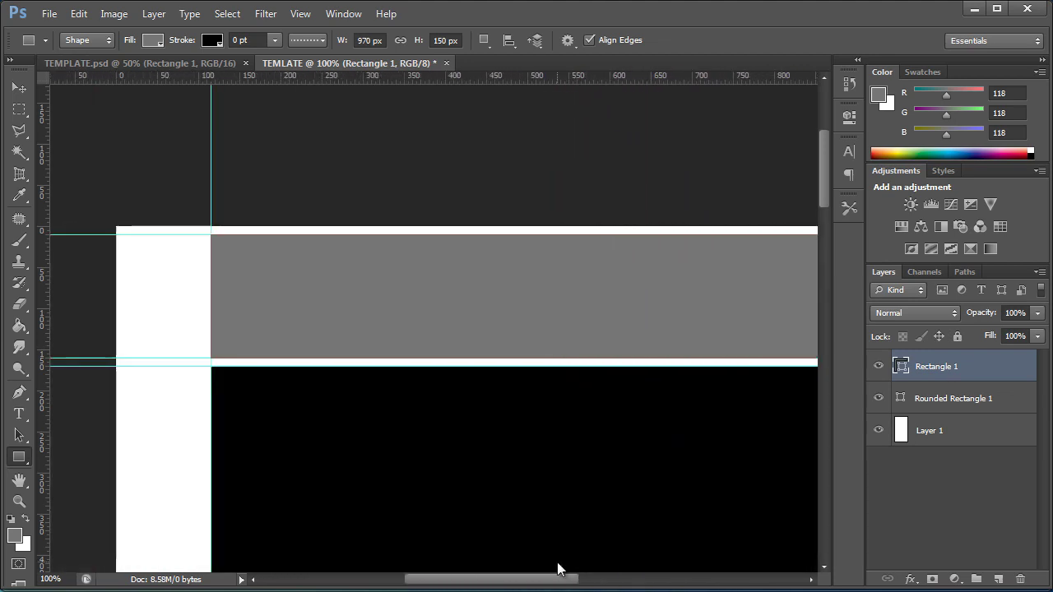
{"action": "left_click_drag", "start_coordinate": [539, 577], "coordinate": [652, 571]}
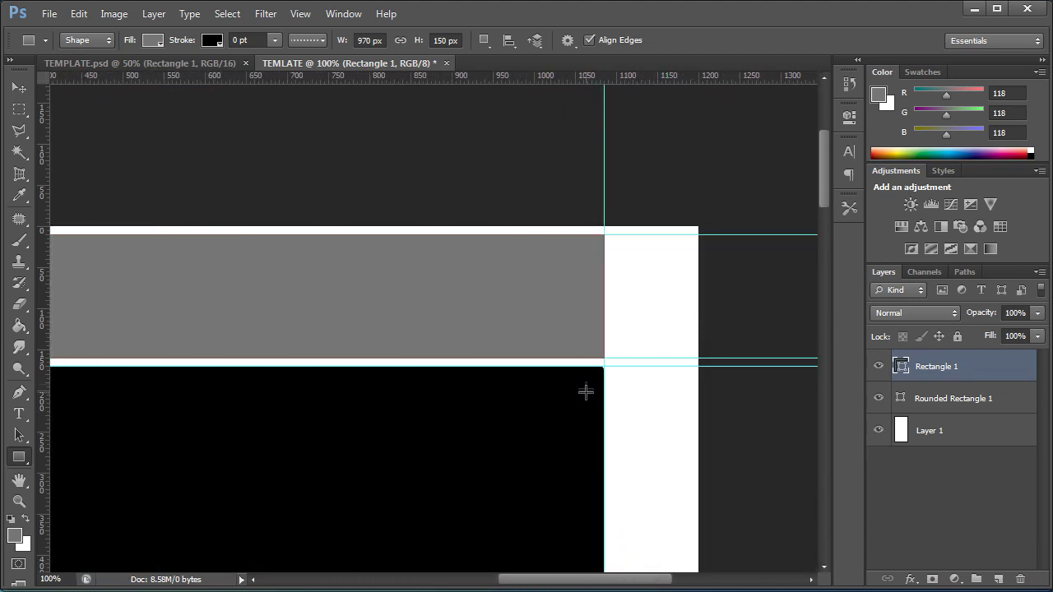
{"action": "mouse_move", "coordinate": [623, 583]}
{"action": "left_mouse_down"}
{"action": "mouse_move", "coordinate": [488, 583]}
{"action": "mouse_move", "coordinate": [509, 580]}
{"action": "left_mouse_up"}
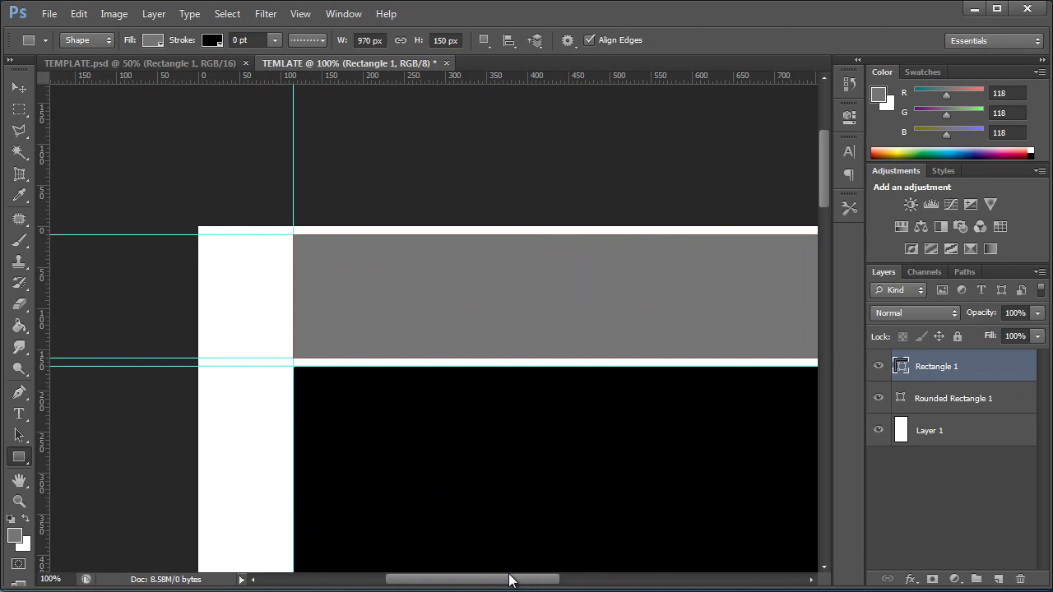